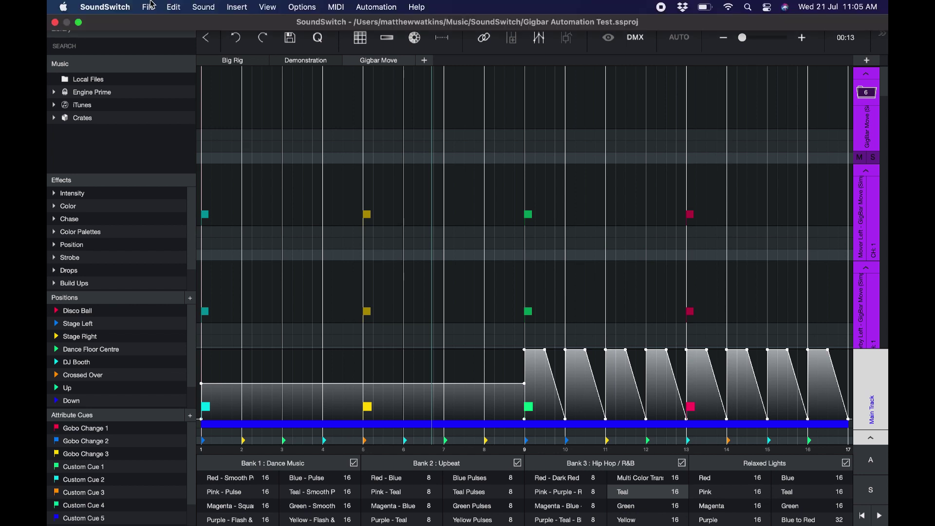
# Create a blank project and save it as 'Matts New Project'
pyautogui.click(148, 8)
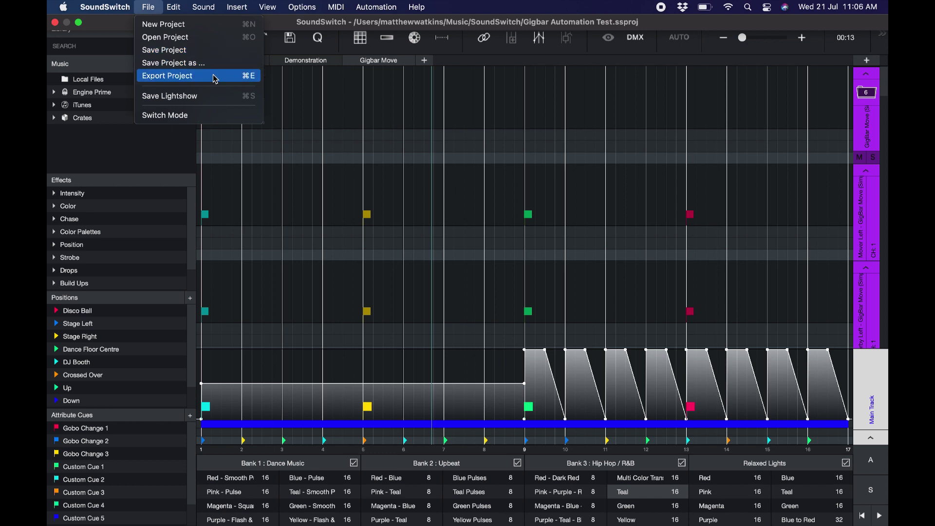
pyautogui.click(212, 29)
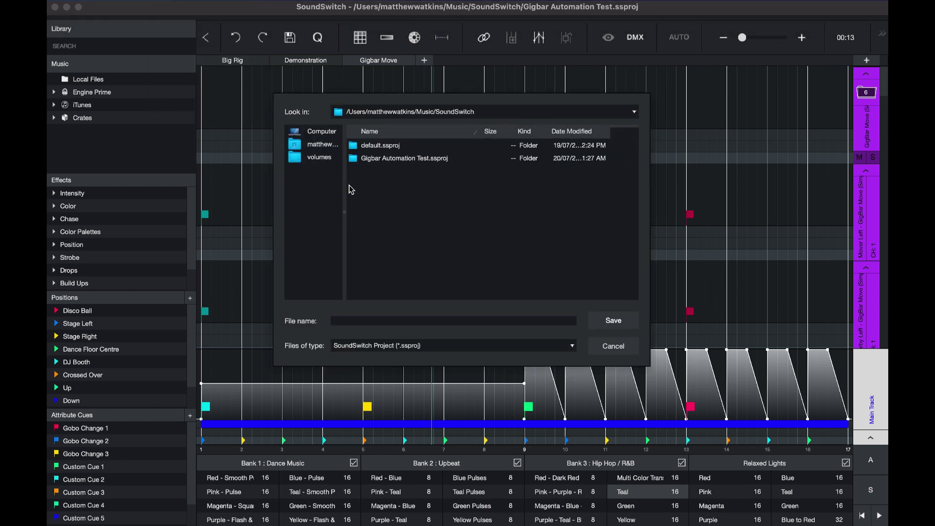
pyautogui.write('Mat')
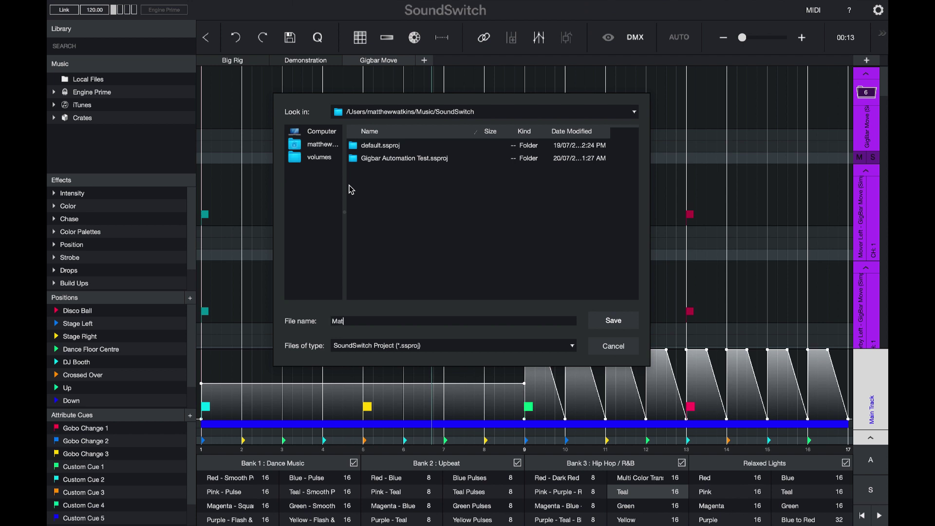
pyautogui.write('ts New Proj')
pyautogui.write('ect')
pyautogui.click(621, 324)
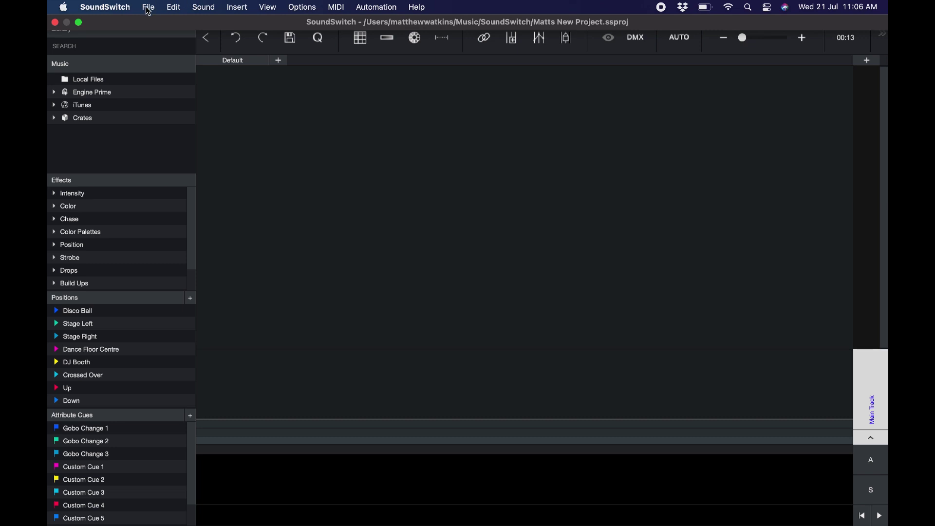
# Open the existing project 'Gigbar Automation Test.ssproj'
pyautogui.click(148, 8)
pyautogui.click(185, 39)
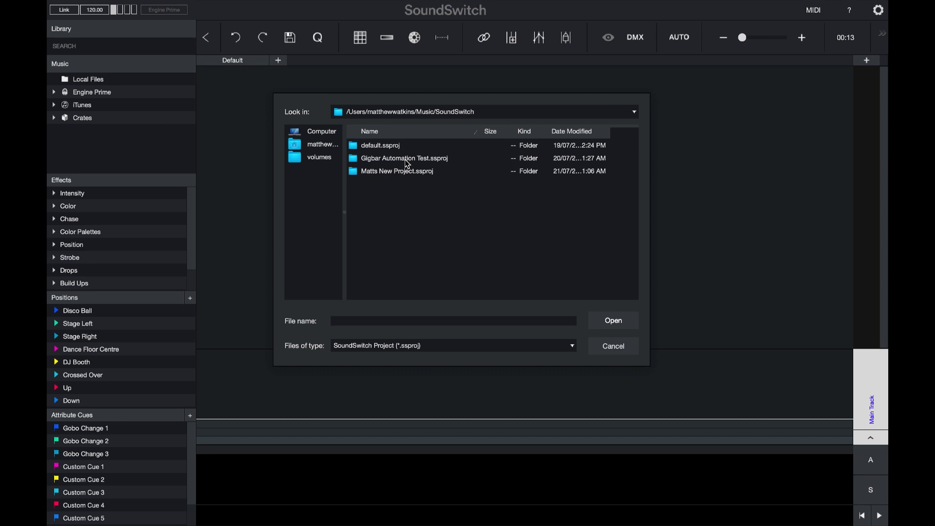
pyautogui.doubleClick(405, 160)
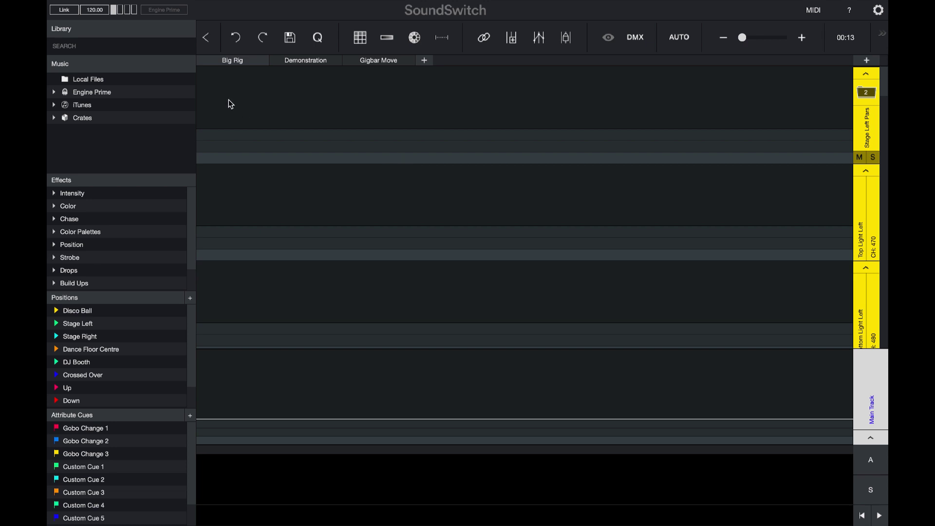
# Save a copy of the current project as 'Gigbar Backup'
pyautogui.click(147, 7)
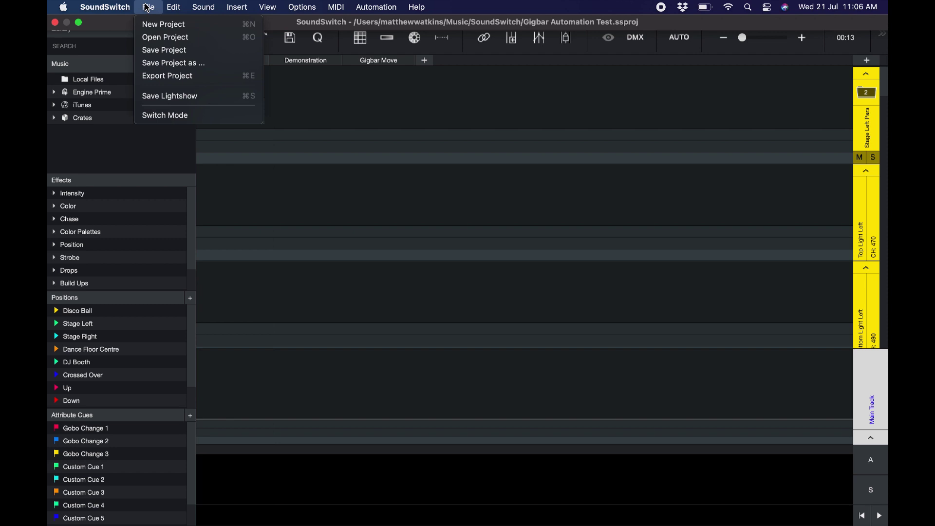
pyautogui.click(163, 64)
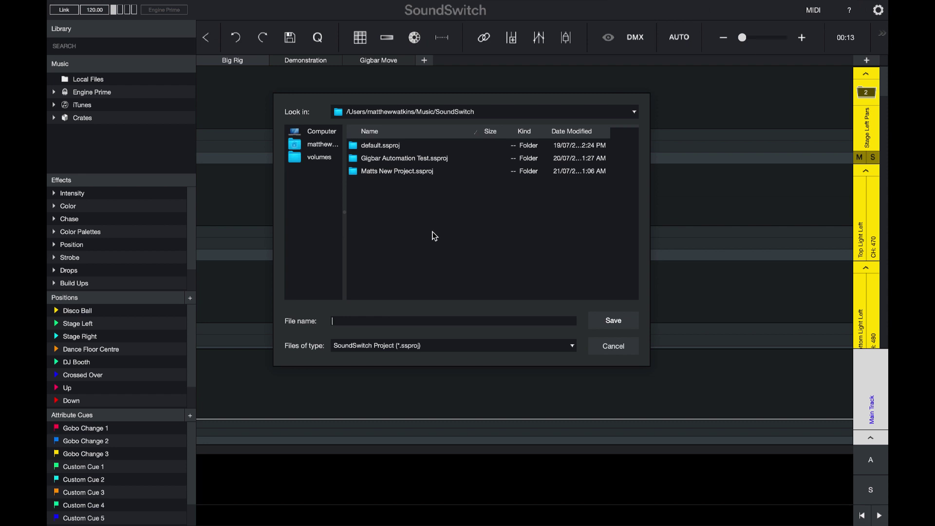
pyautogui.write('Gigbar ')
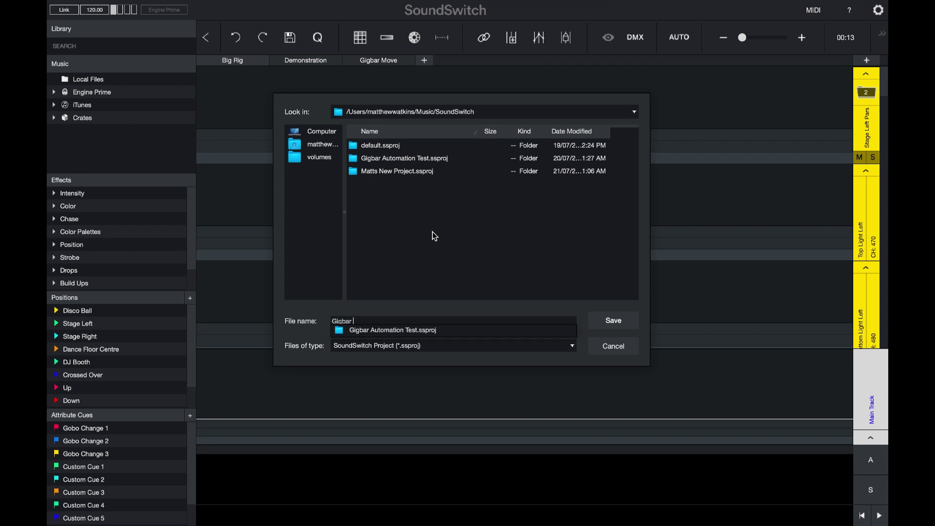
pyautogui.write('Move')
pyautogui.click(606, 320)
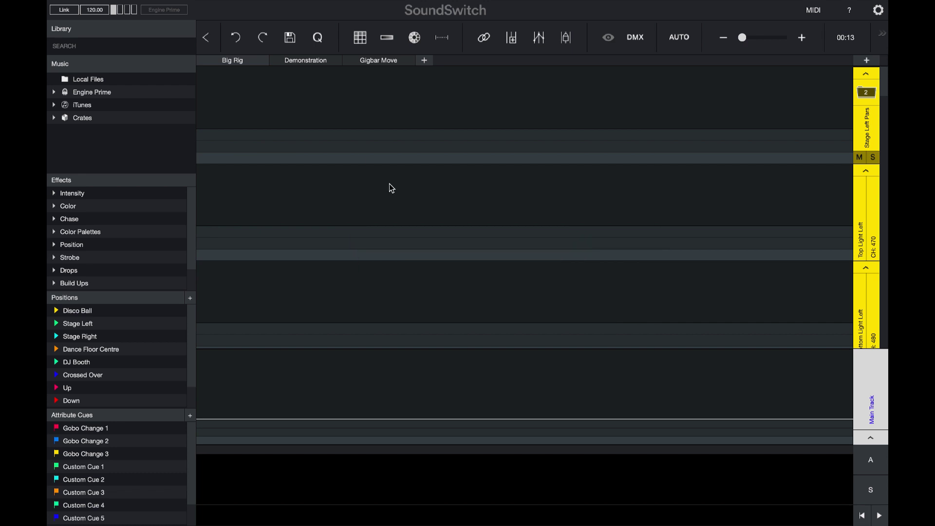
# Reopen the original 'Gigbar Automation Test.ssproj' project
pyautogui.click(147, 7)
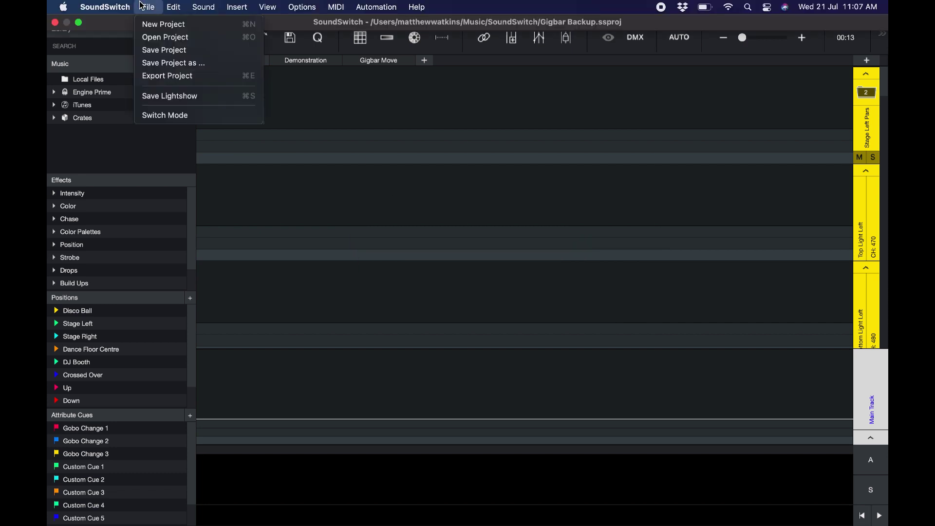
pyautogui.click(158, 36)
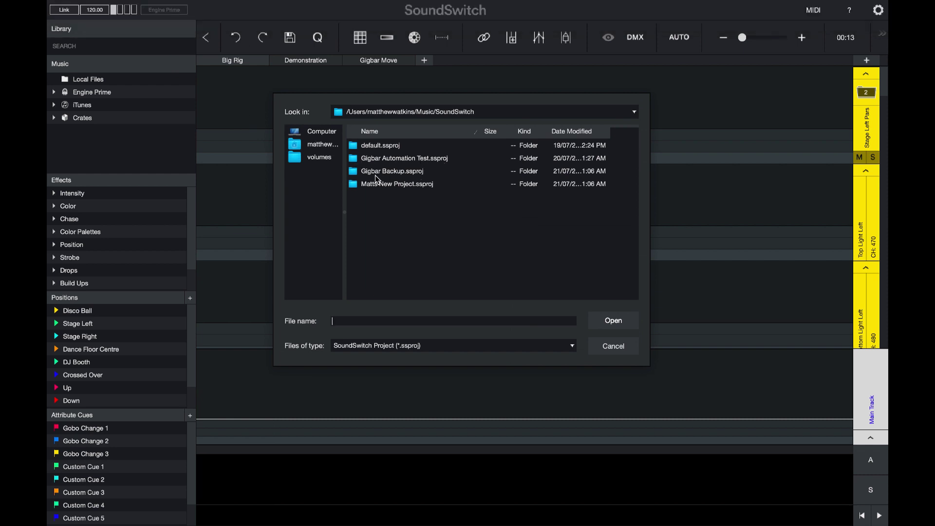
pyautogui.click(421, 161)
pyautogui.click(630, 322)
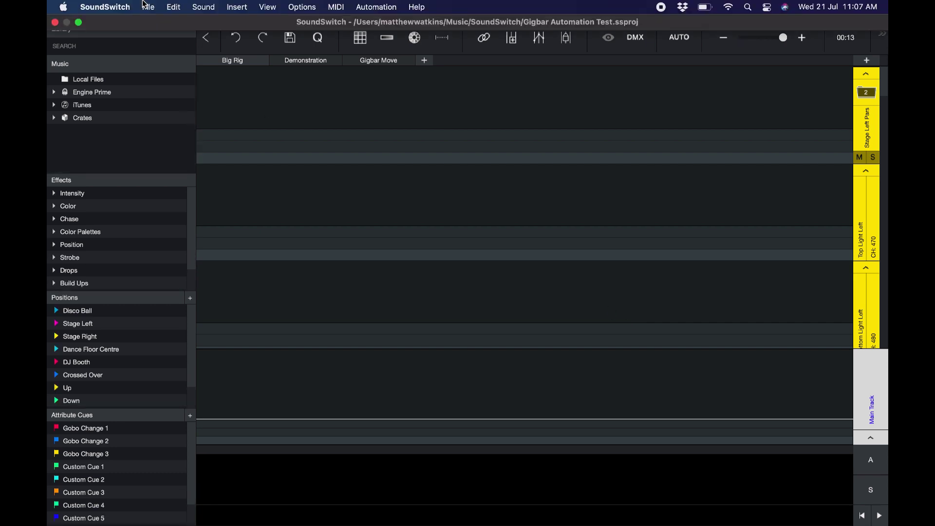
pyautogui.click(144, 6)
# Set the export to include Big Rig, Demonstration, Gigbar Move and lighting tracks
pyautogui.click(173, 78)
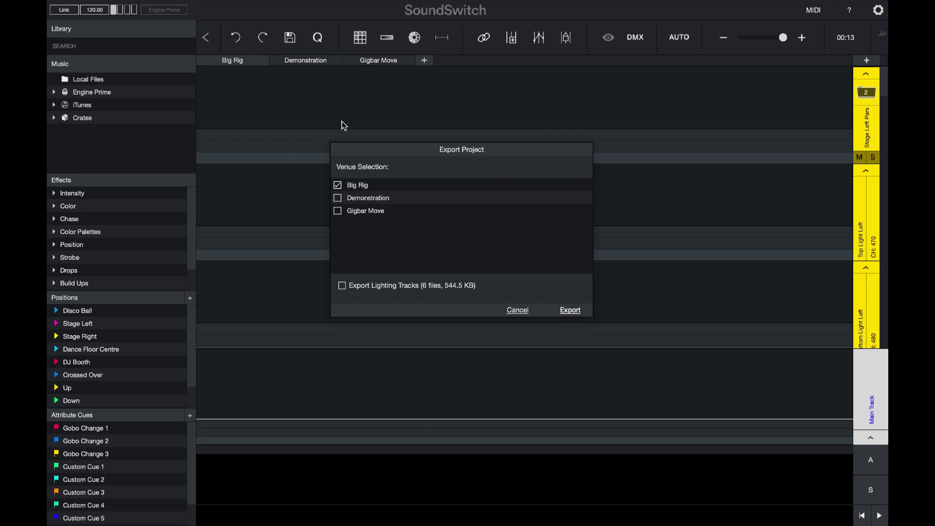
pyautogui.click(338, 198)
pyautogui.click(341, 286)
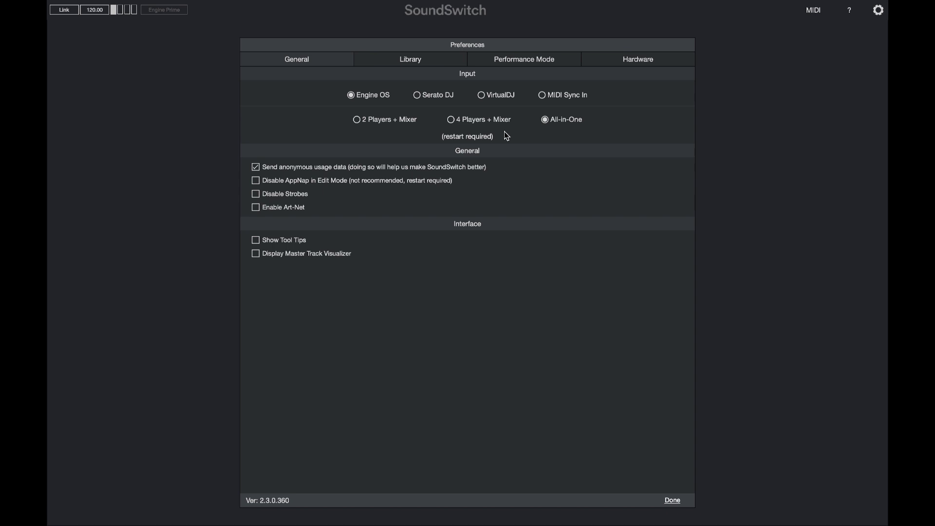
# Select VirtualDJ as the input source on the General preferences tab
pyautogui.click(483, 97)
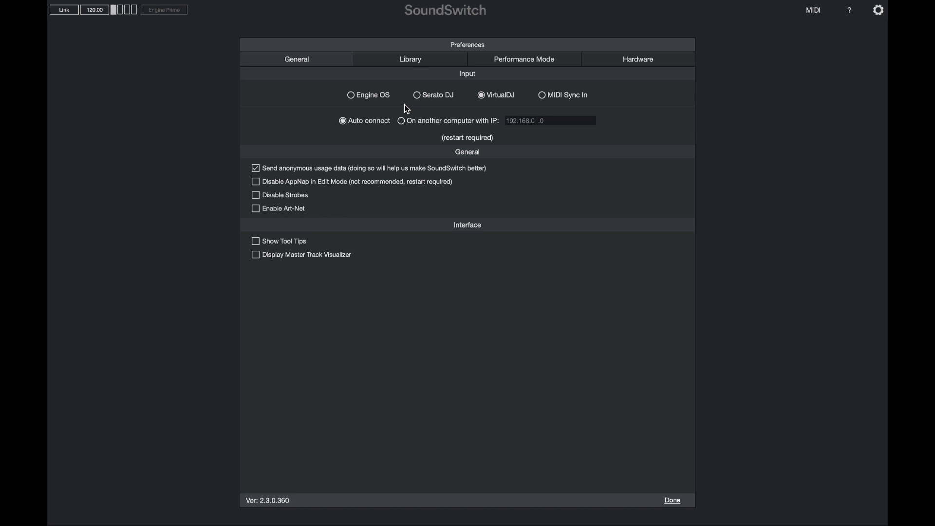
pyautogui.click(427, 65)
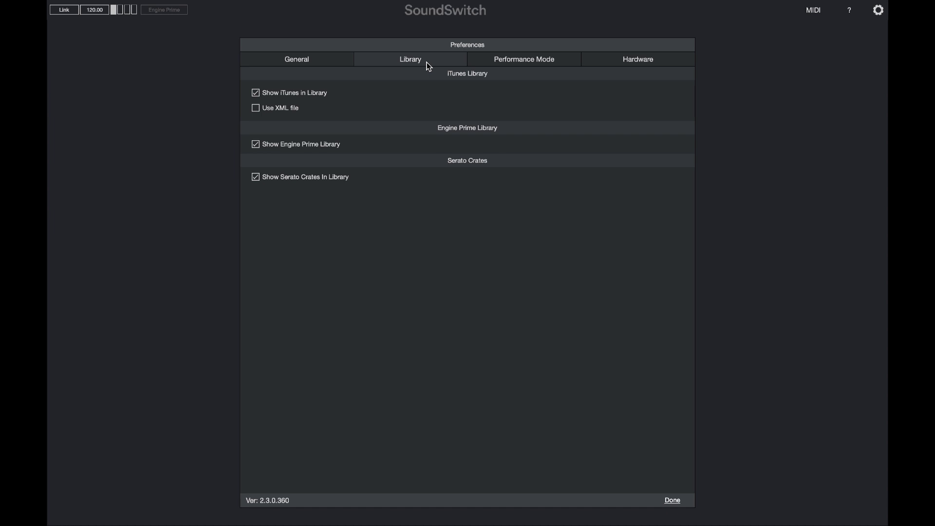
# Review the Library preferences, then show the Performance Mode settings
pyautogui.click(505, 62)
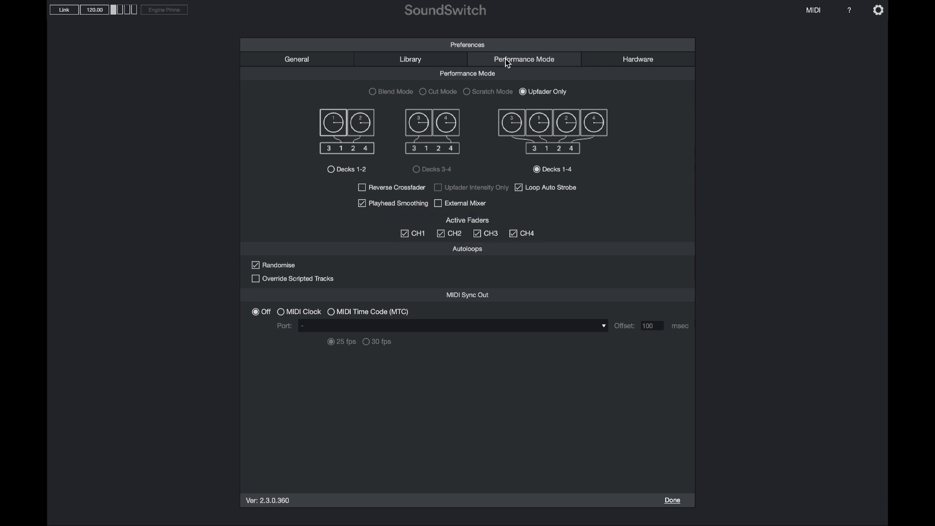
# Reconnect Philips Hue to the SoundSwitch Hue bridge in Hardware preferences
pyautogui.click(614, 61)
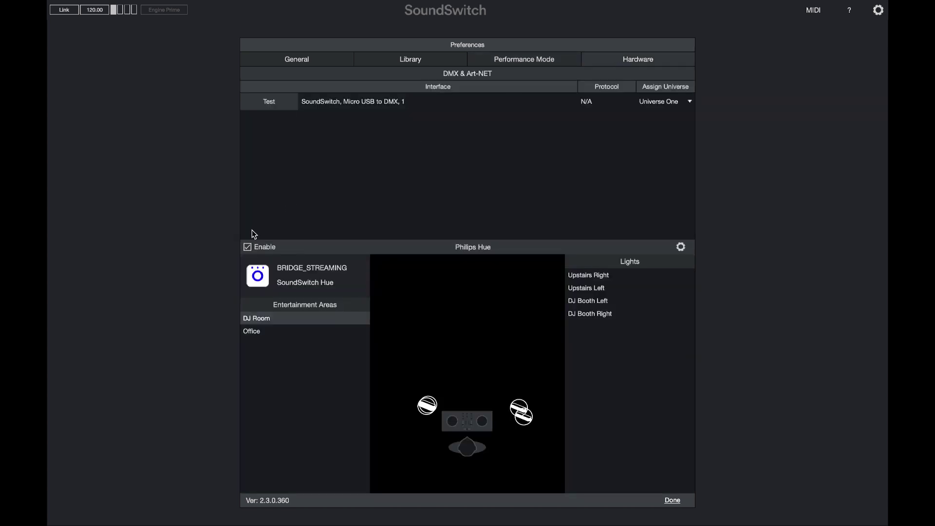
pyautogui.click(247, 247)
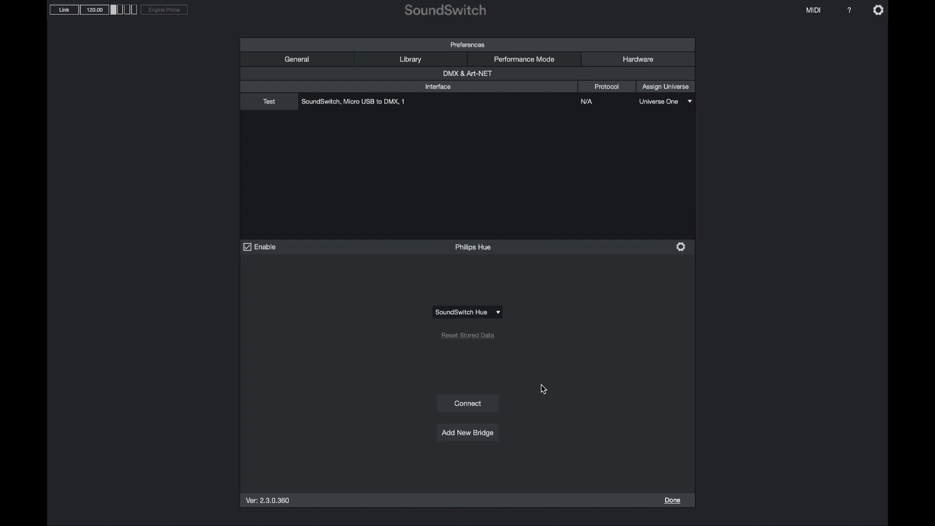
pyautogui.click(479, 404)
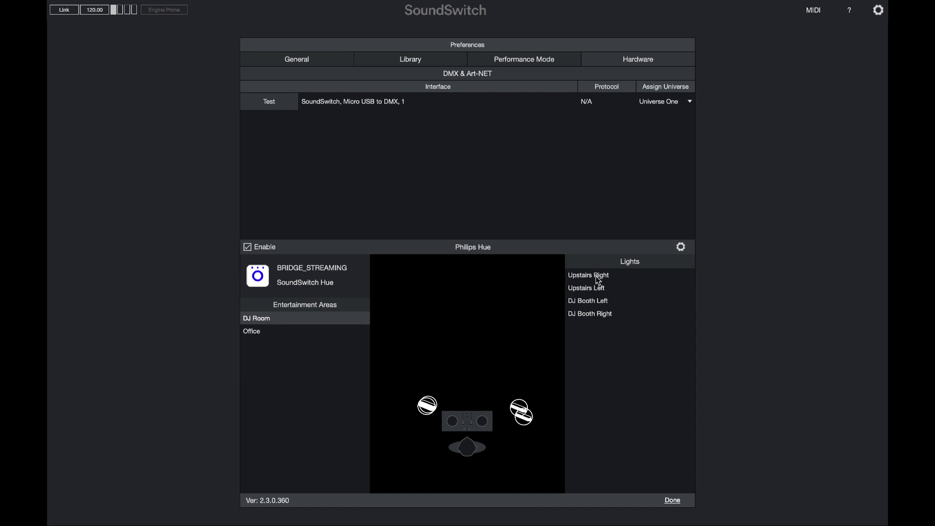
# Identify the Upstairs and DJ Booth Right lights, then show the Office area's lights
pyautogui.click(596, 275)
pyautogui.click(595, 299)
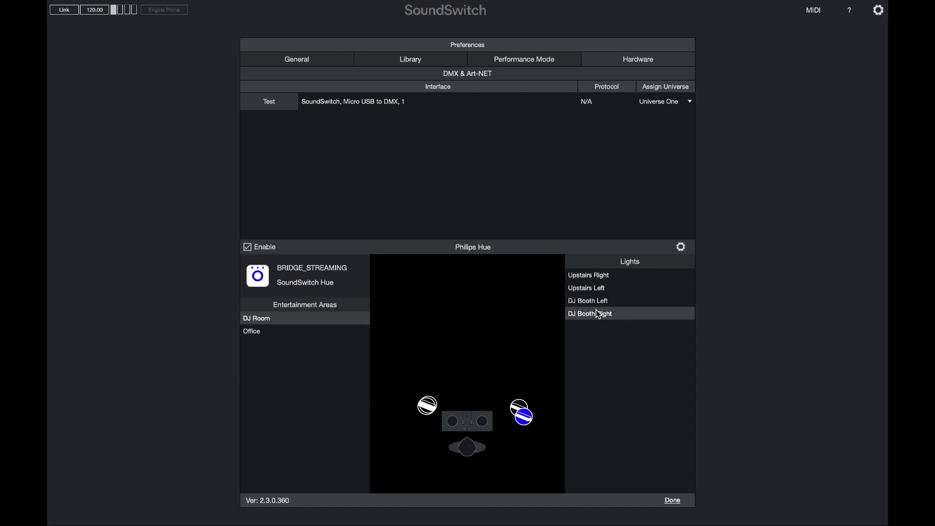
pyautogui.click(272, 331)
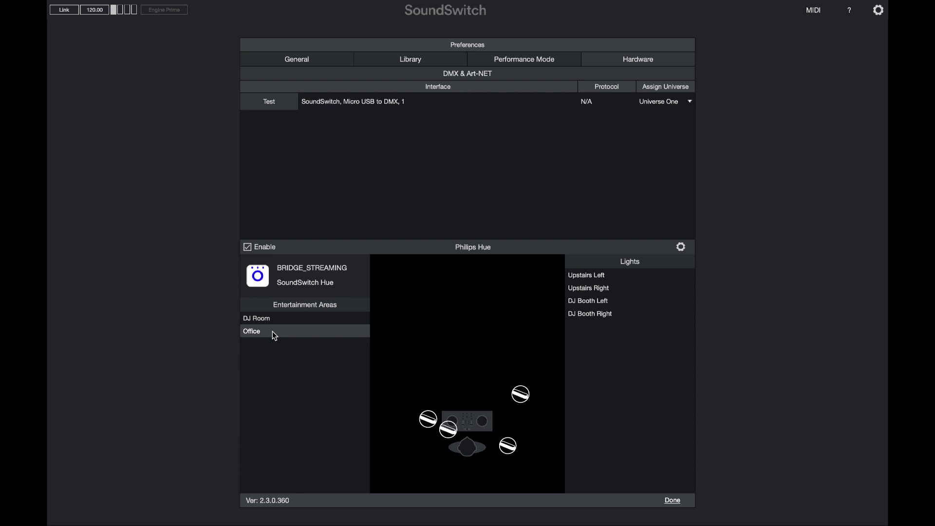